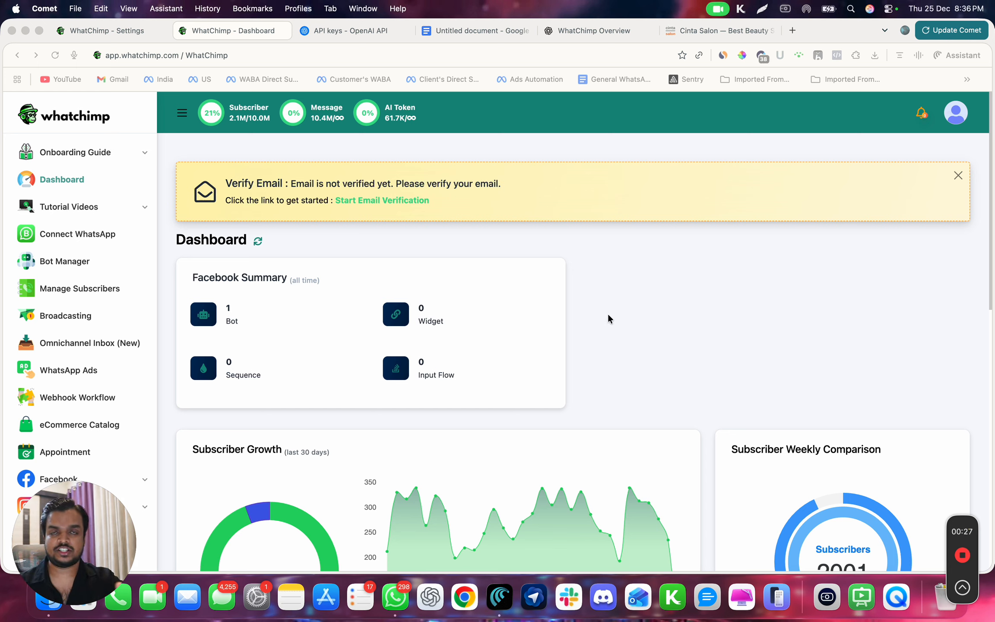
Open the WhatsApp Bot Manager
{"action": "left_click", "coordinate": [63, 265]}
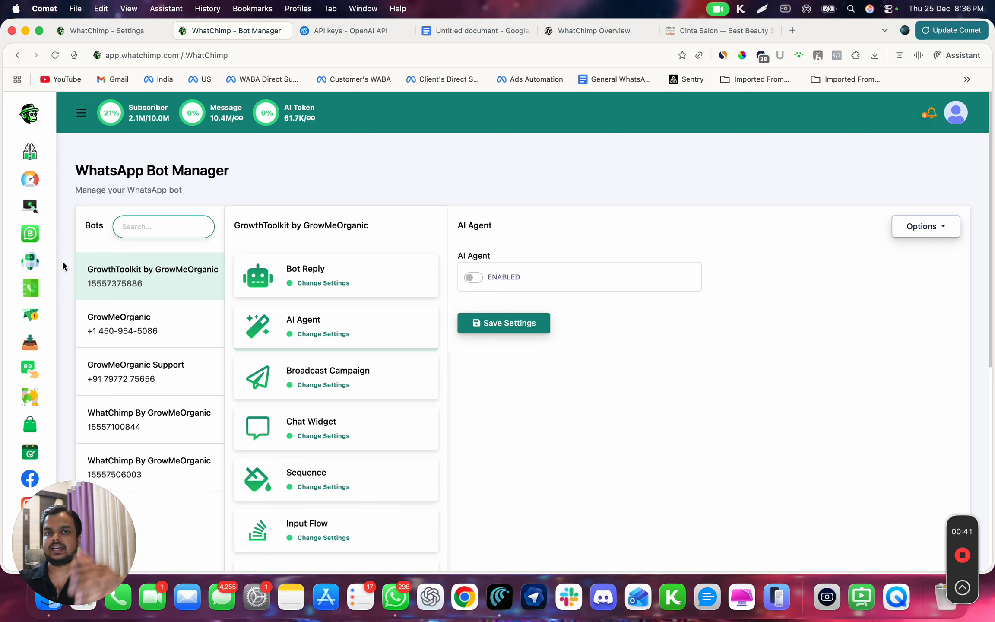
Review the Cinta Salon website, from its contact details and opening hours up to the homepage banner and web address
{"action": "left_click", "coordinate": [701, 29]}
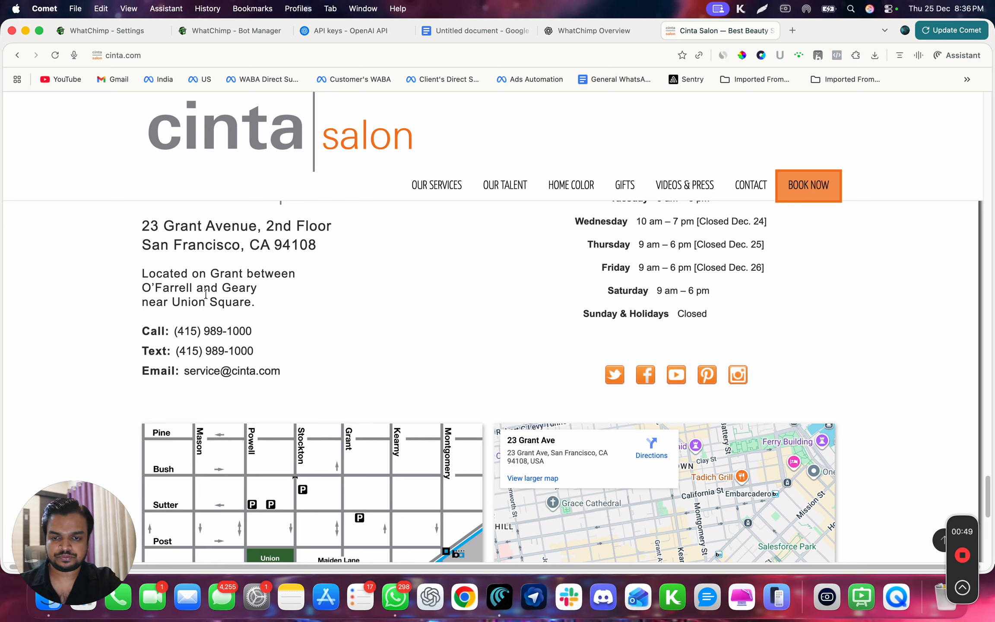
{"action": "scroll", "coordinate": [251, 334], "scroll_direction": "up", "scroll_amount": 3}
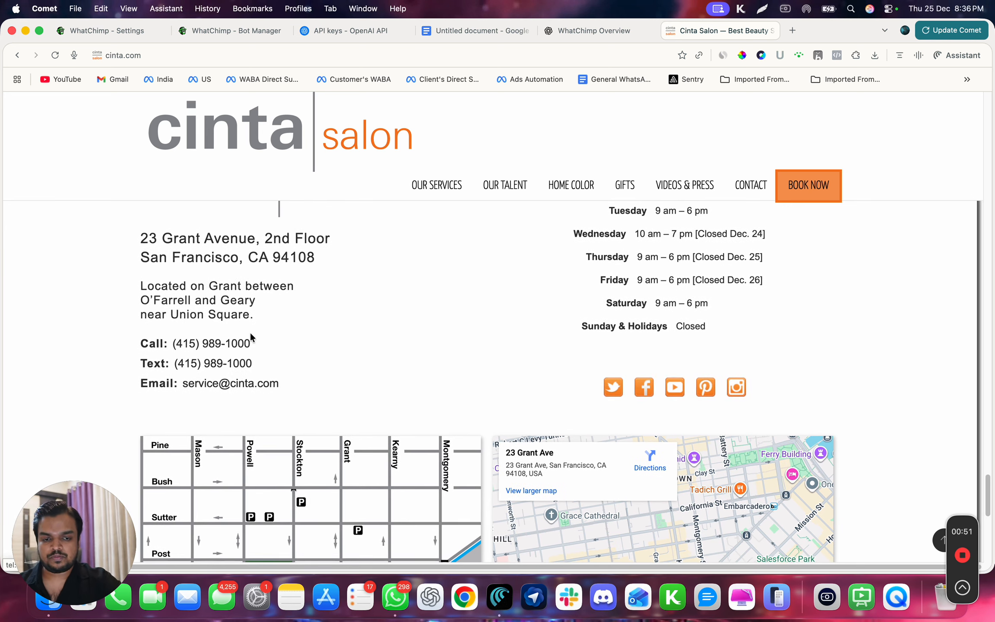
{"action": "scroll", "coordinate": [251, 332], "scroll_direction": "up", "scroll_amount": 15}
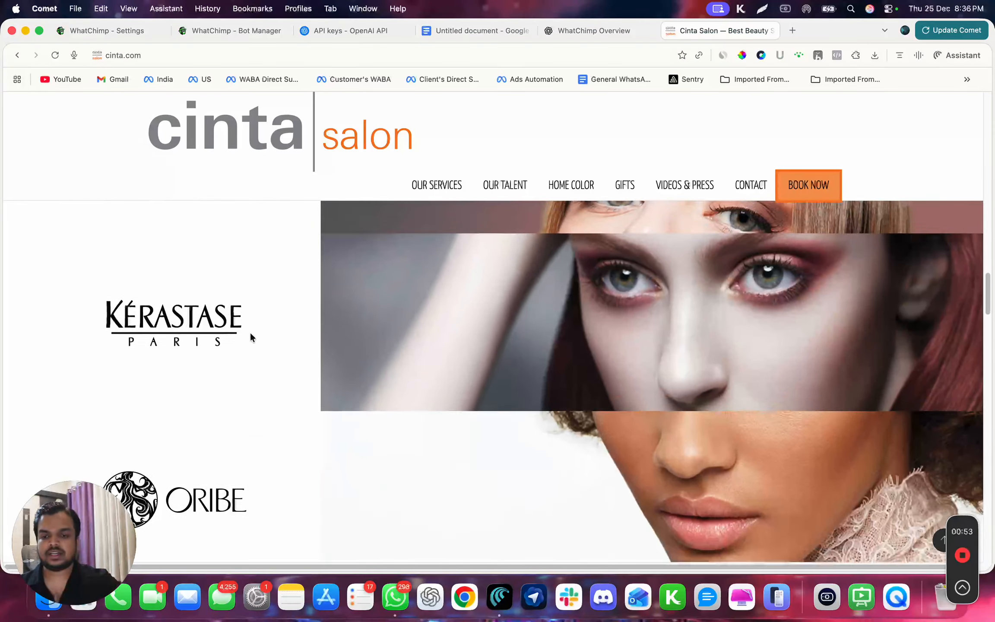
{"action": "scroll", "coordinate": [250, 333], "scroll_direction": "up", "scroll_amount": 15}
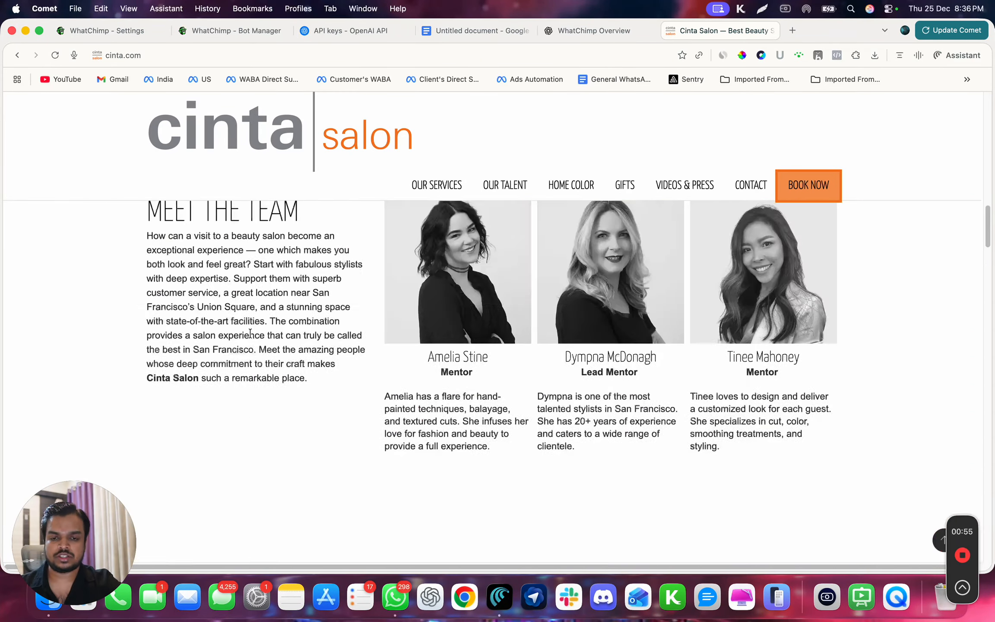
{"action": "left_click", "coordinate": [206, 60]}
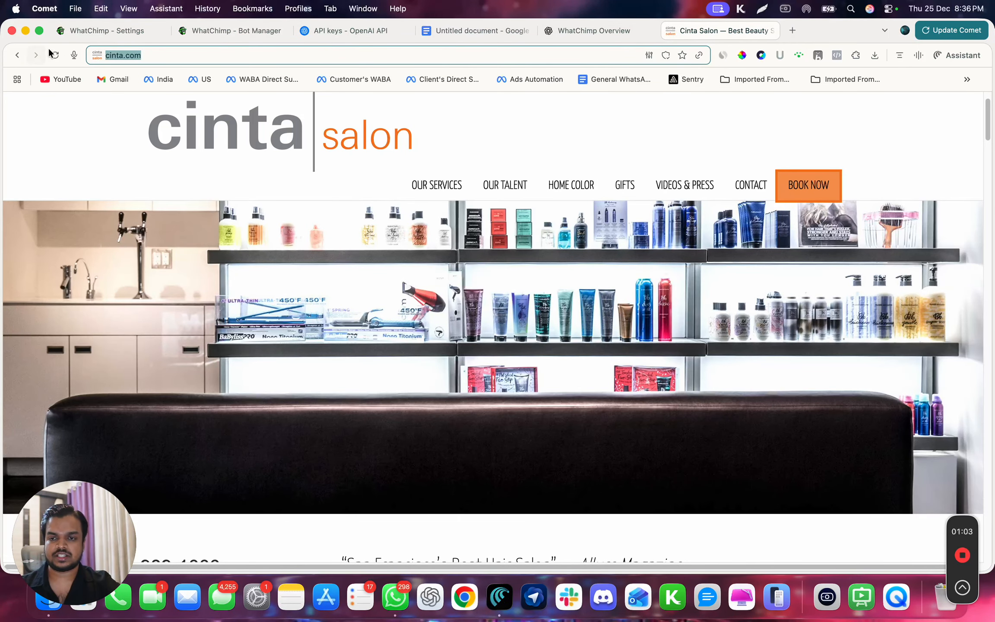
In the Bot Manager, enable the AI Agent for the GrowthToolkit by GrowMeOrganic bot and choose Cinta Salon as its AI training campaign
{"action": "left_click", "coordinate": [129, 30]}
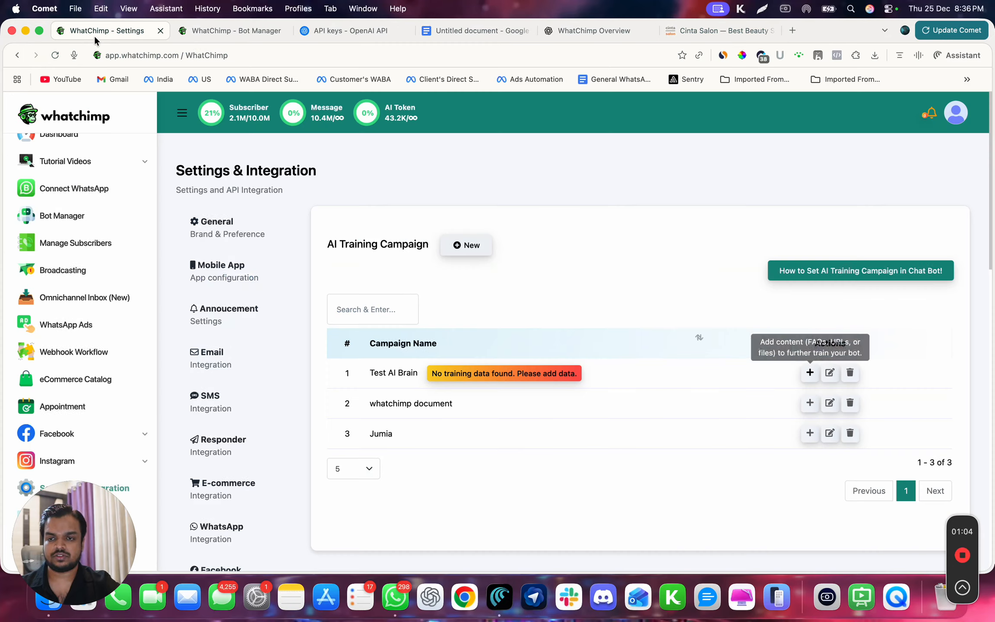
{"action": "left_click", "coordinate": [237, 33]}
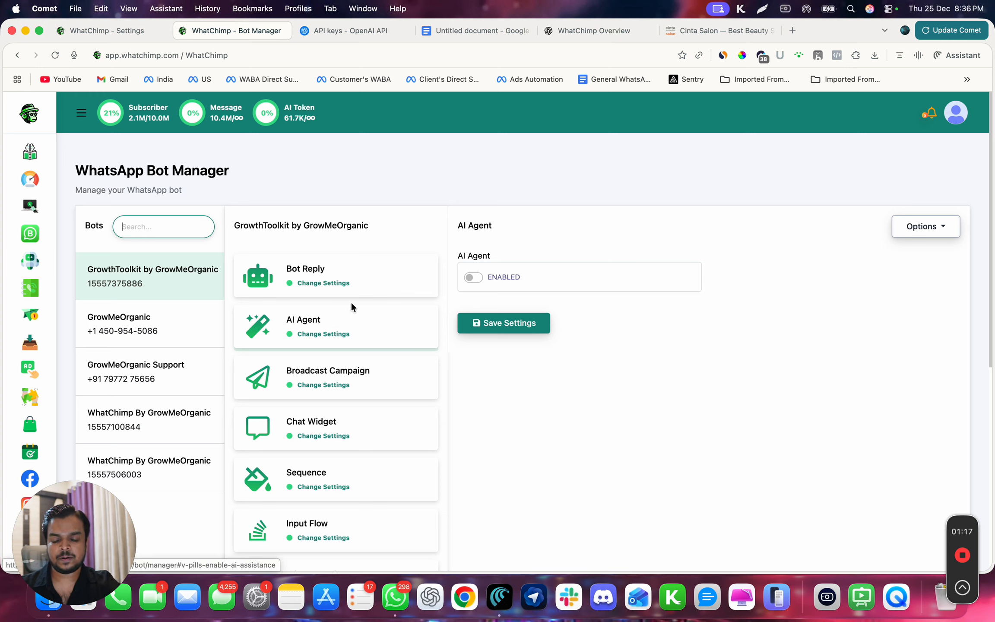
{"action": "left_click", "coordinate": [340, 320]}
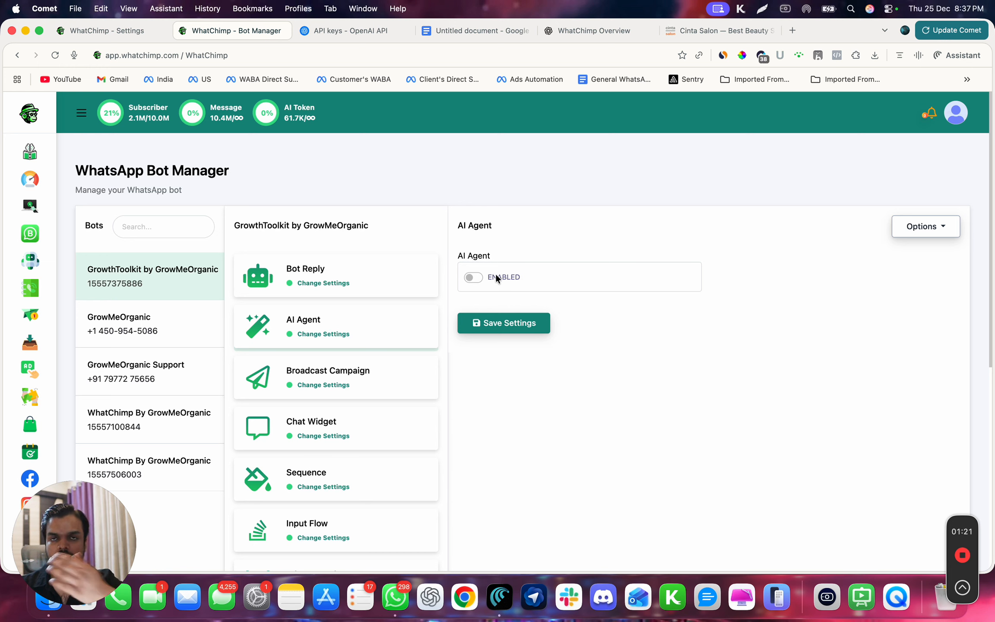
{"action": "left_click", "coordinate": [473, 277]}
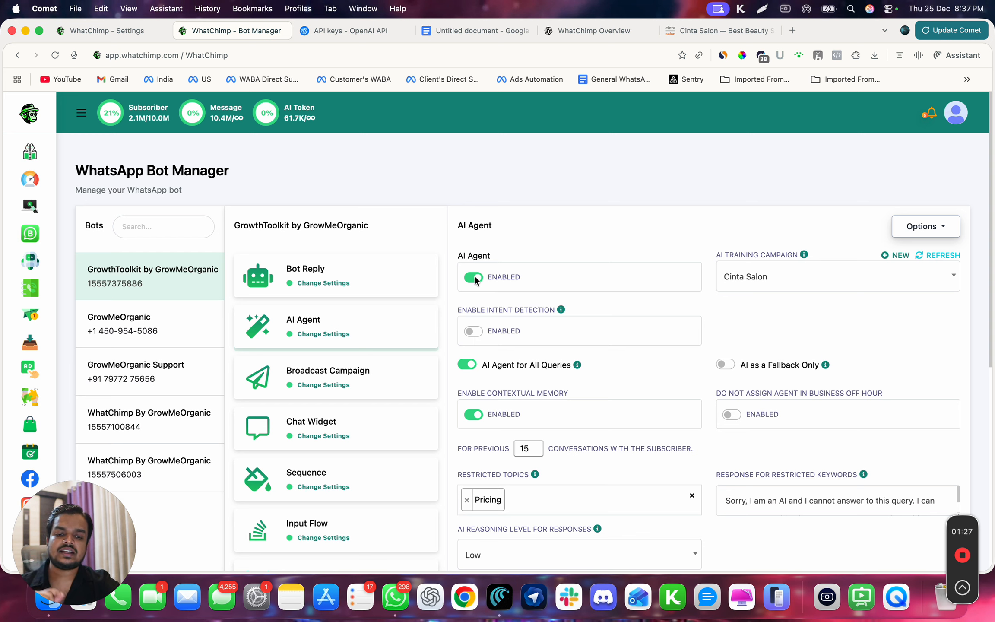
{"action": "left_click", "coordinate": [748, 272]}
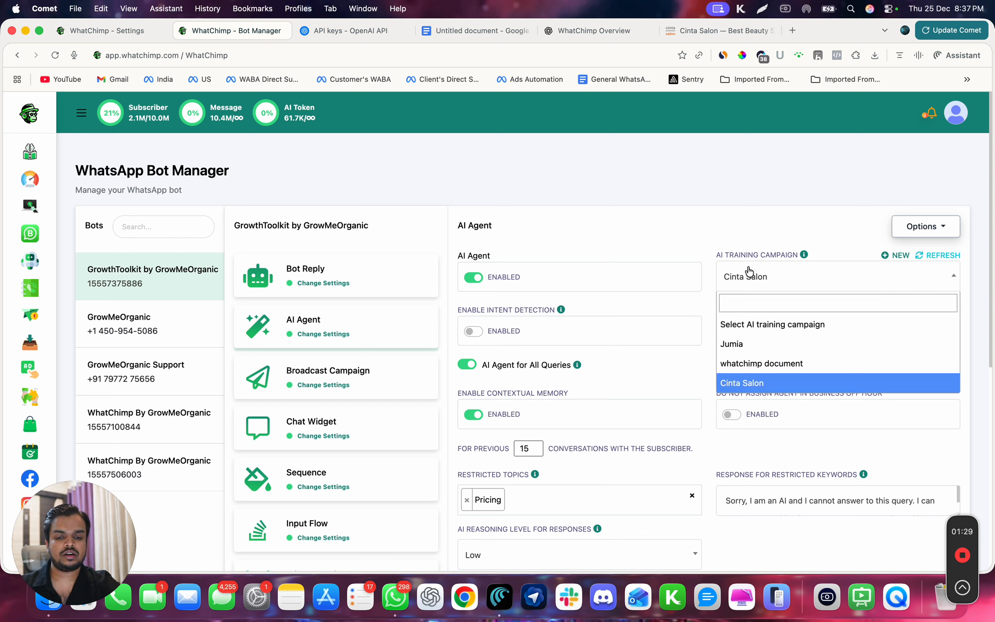
{"action": "left_click", "coordinate": [748, 381]}
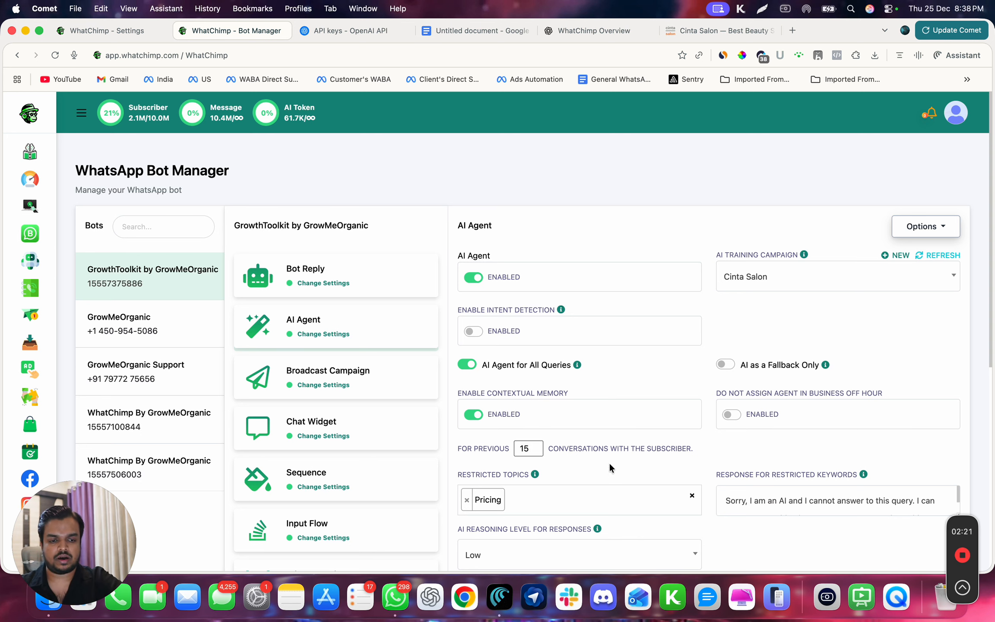
Remove the existing restricted topic from the AI Agent and add "Pricing Negotiation" in its place
{"action": "scroll", "coordinate": [611, 463], "scroll_direction": "down", "scroll_amount": 3}
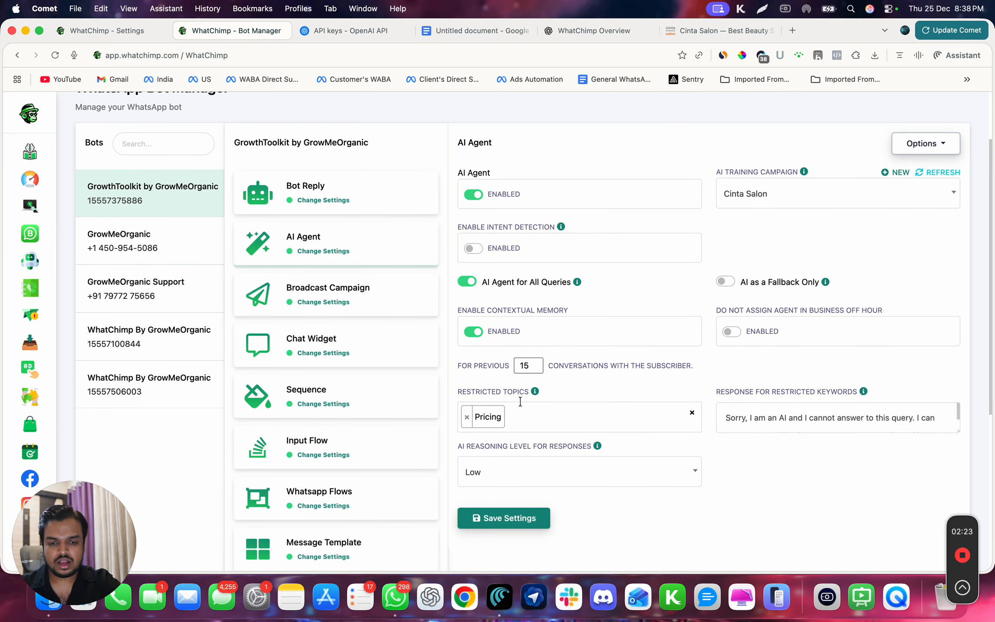
{"action": "left_click", "coordinate": [468, 418]}
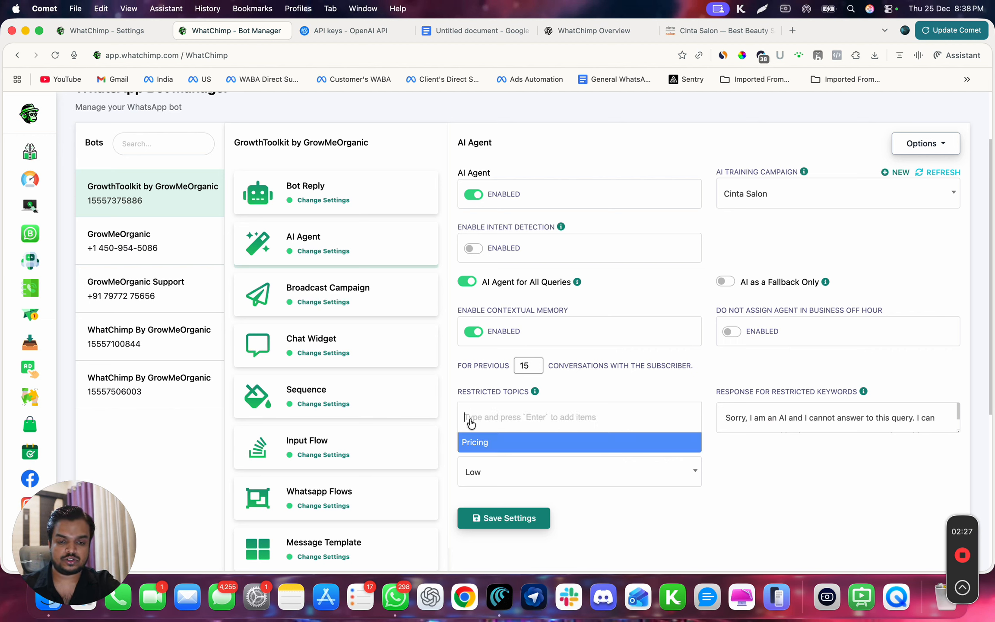
{"action": "type", "text": "Pric"}
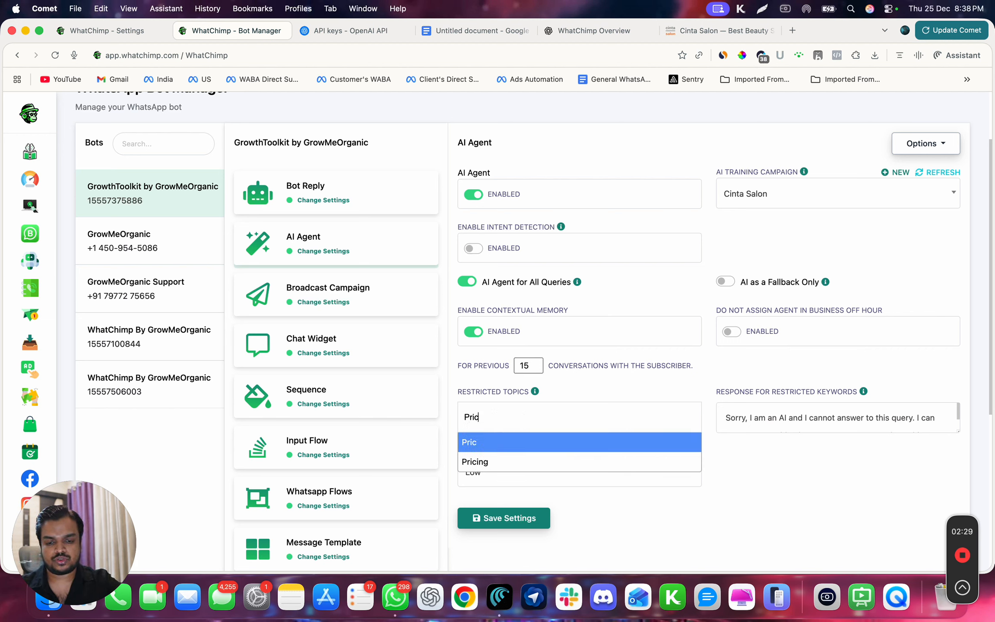
{"action": "type", "text": "ing Negotiation"}
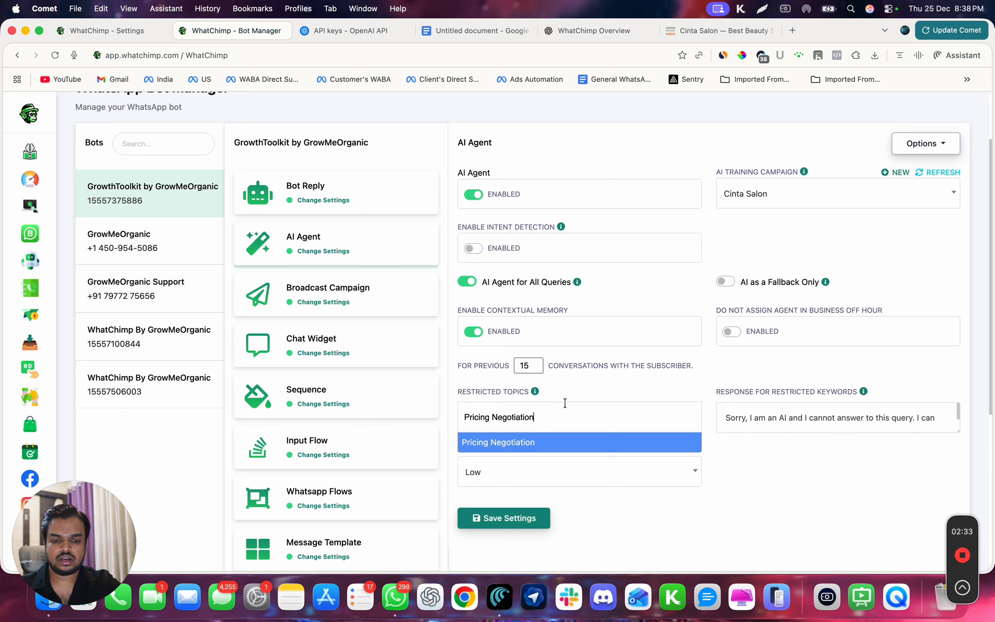
{"action": "key", "text": "Return"}
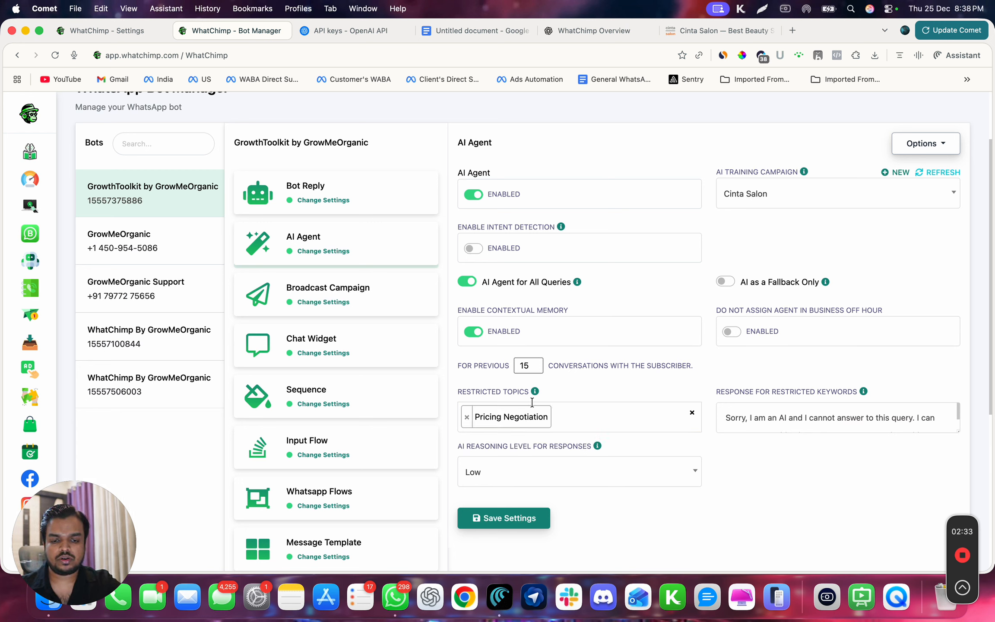
Read the help note on restricted topics and save the AI Agent settings
{"action": "mouse_move", "coordinate": [535, 393]}
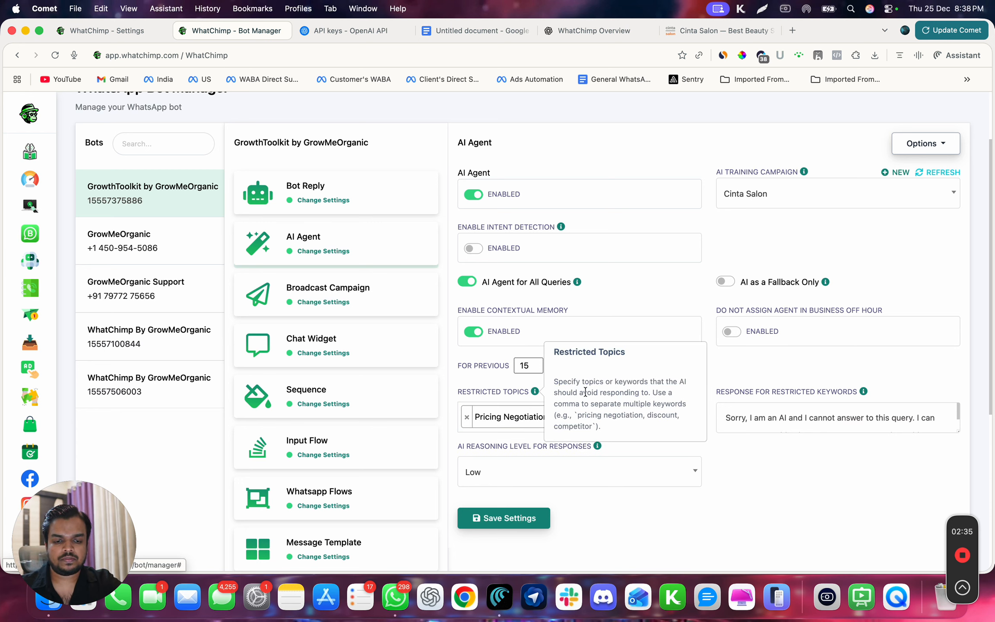
{"action": "left_click_drag", "start_coordinate": [590, 416], "coordinate": [607, 416]}
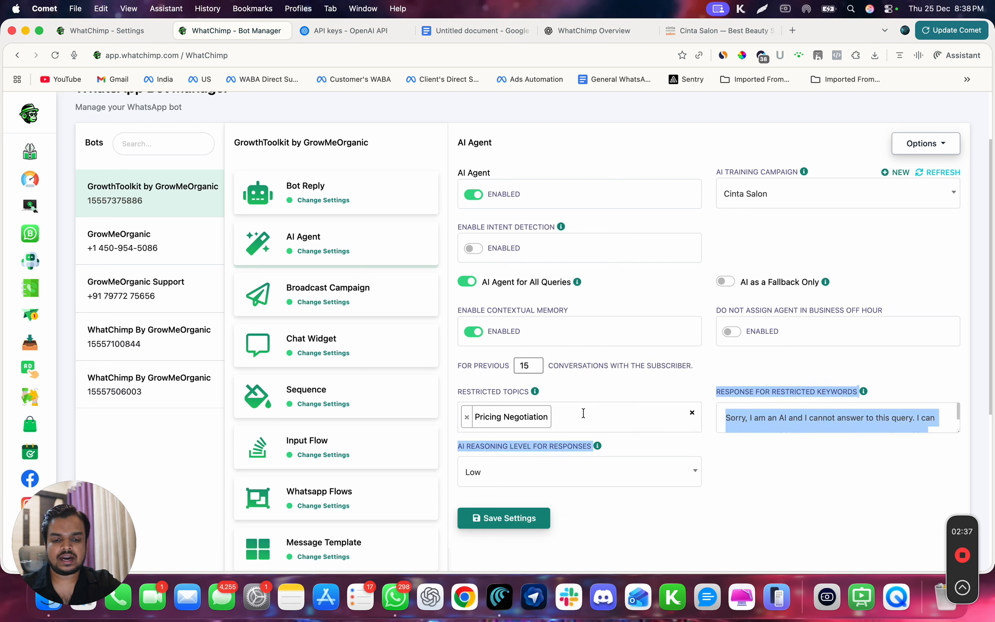
{"action": "mouse_move", "coordinate": [537, 393]}
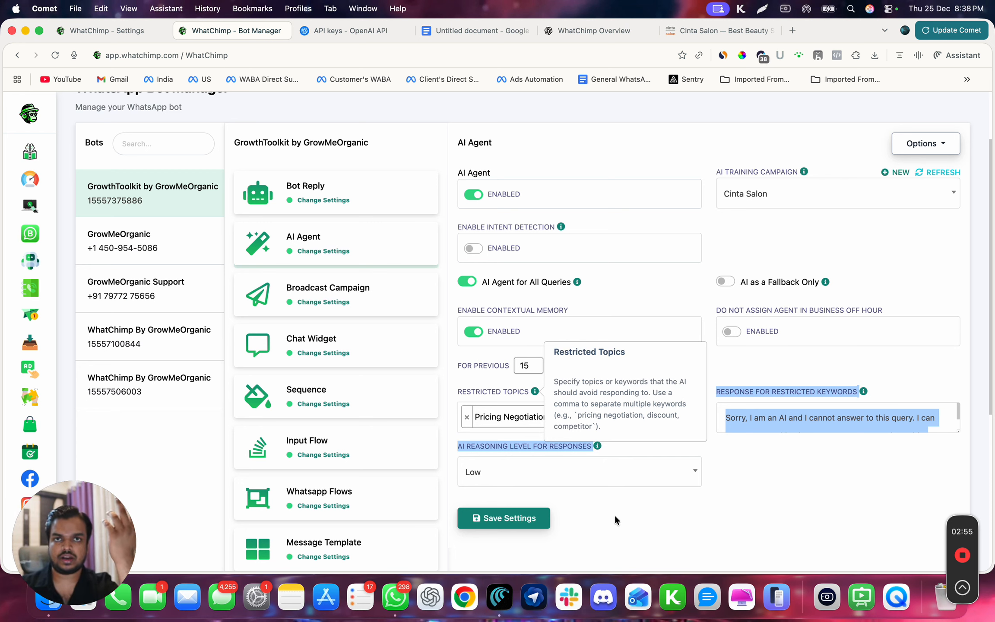
{"action": "left_click", "coordinate": [669, 503]}
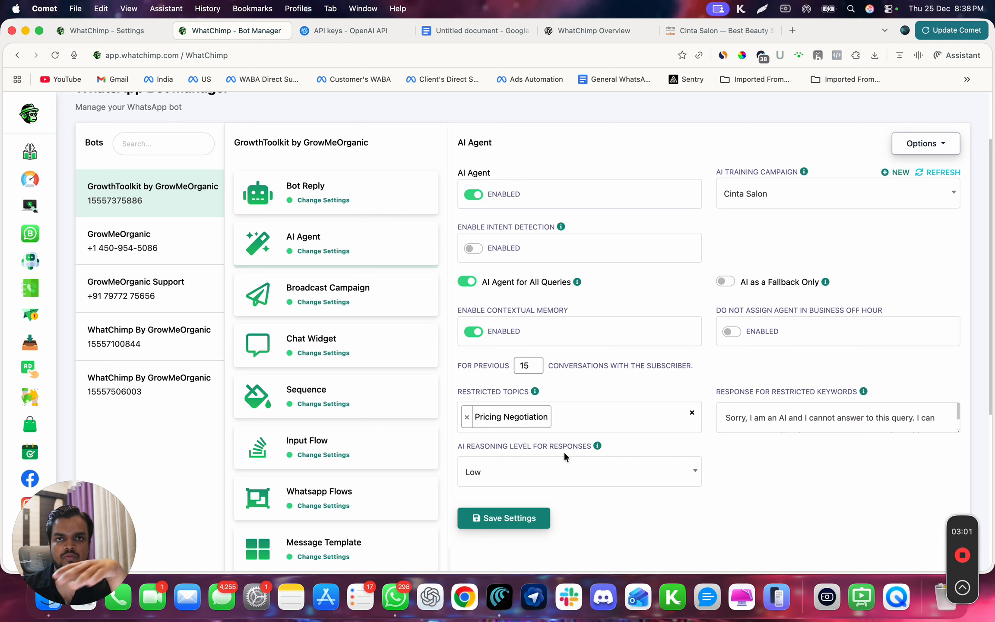
{"action": "left_click", "coordinate": [539, 524]}
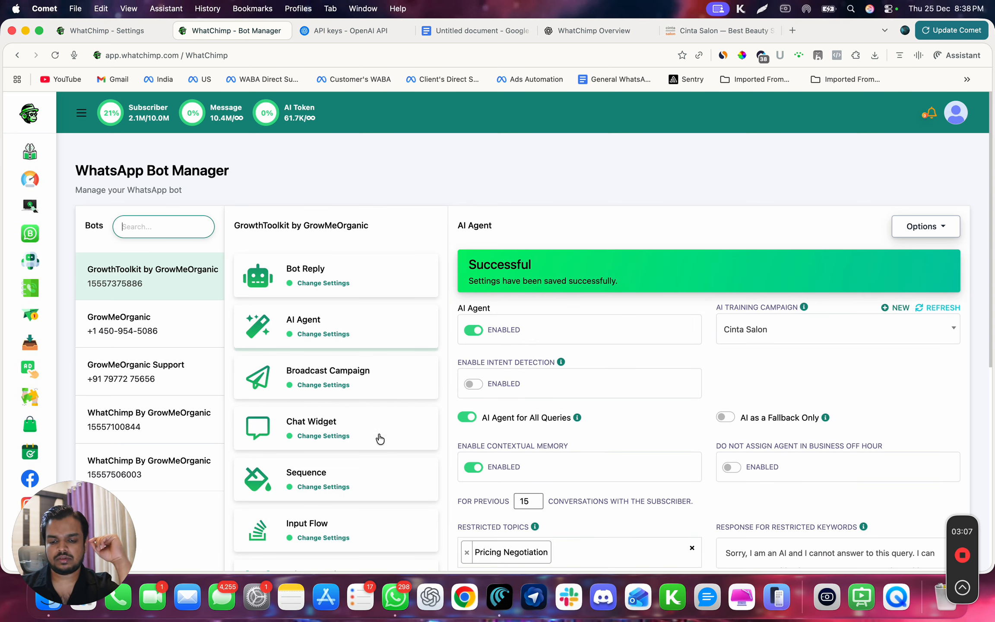
Switch to WhatsApp and send "Hey" in the GrowthToolkit by GrowMeOrganic chat
{"action": "left_click", "coordinate": [395, 597]}
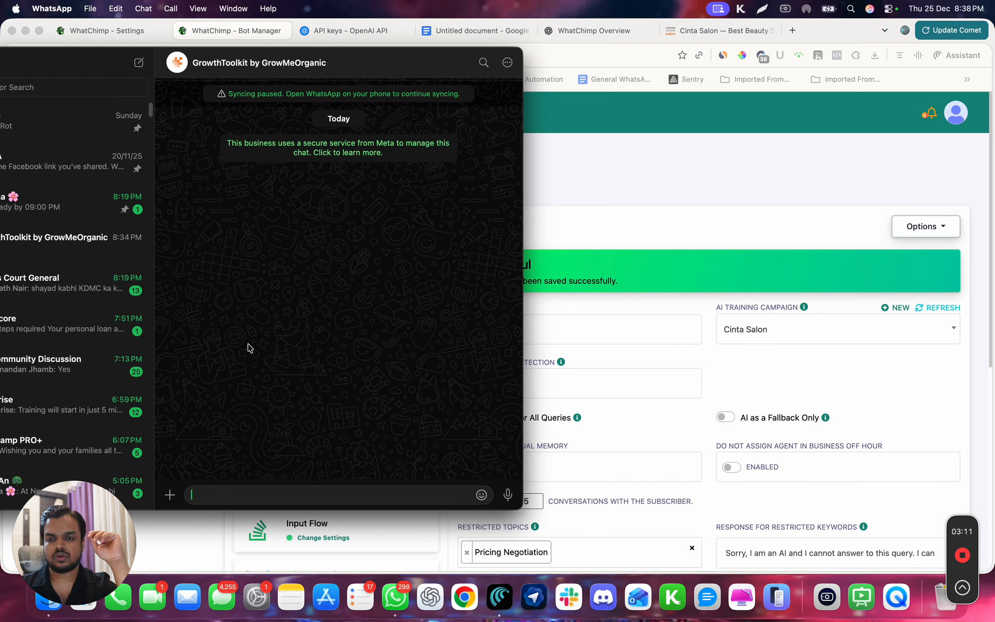
{"action": "left_click_drag", "start_coordinate": [311, 71], "coordinate": [233, 76]}
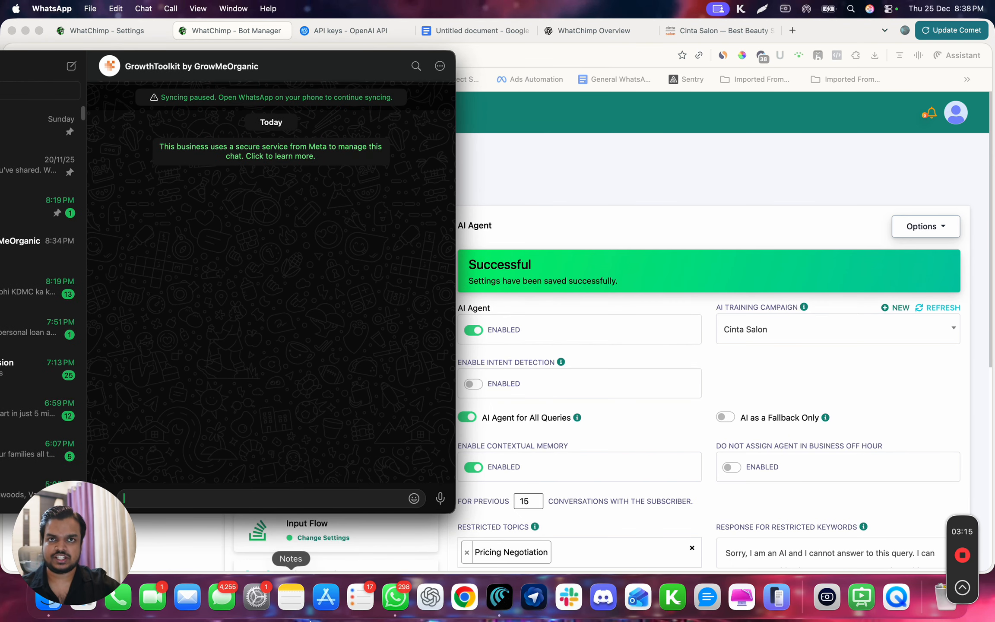
{"action": "left_click_drag", "start_coordinate": [77, 542], "coordinate": [747, 530]}
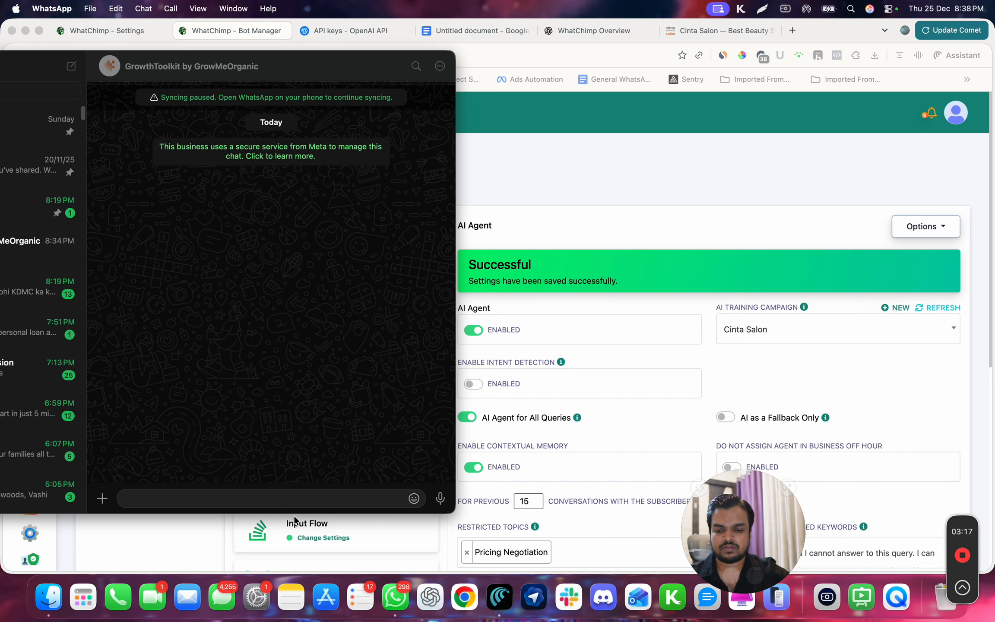
{"action": "left_click", "coordinate": [303, 504]}
{"action": "type", "text": "Hey"}
{"action": "key", "text": "Return"}
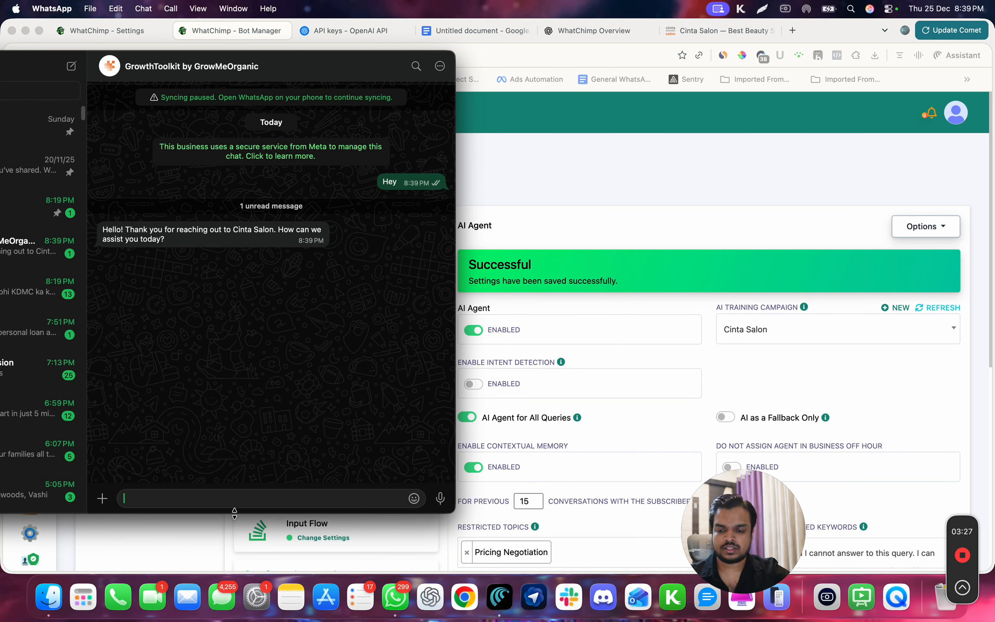
Send the bot the question "Where is Cinta Salon located?"
{"action": "type", "text": "Can yo"}
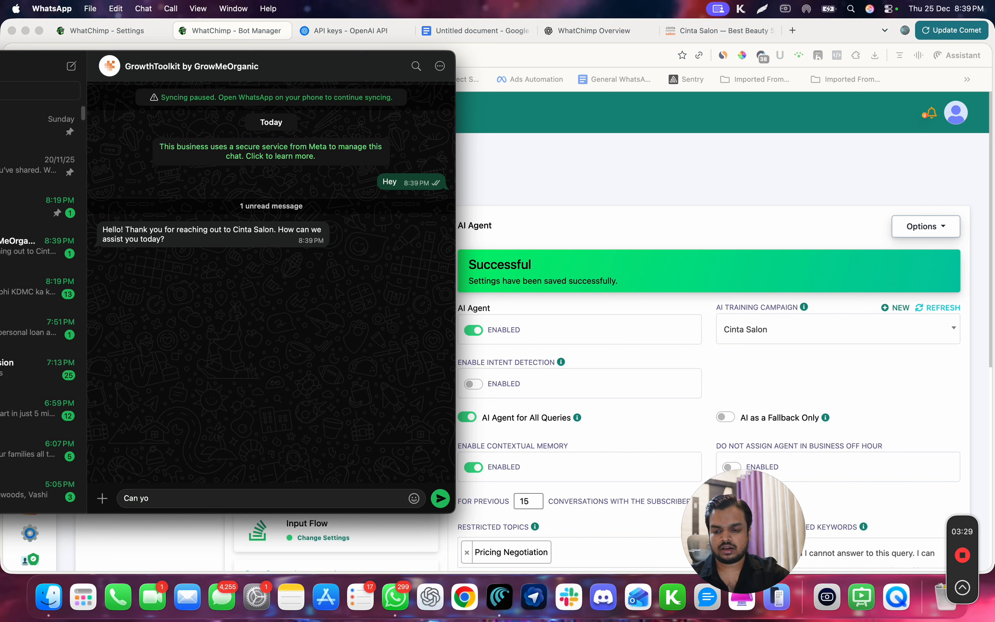
{"action": "key", "text": "BackSpace"}
{"action": "key", "text": "BackSpace"}
{"action": "key", "text": "BackSpace"}
{"action": "key", "text": "BackSpace"}
{"action": "key", "text": "BackSpace"}
{"action": "key", "text": "BackSpace"}
{"action": "type", "text": "Where is "}
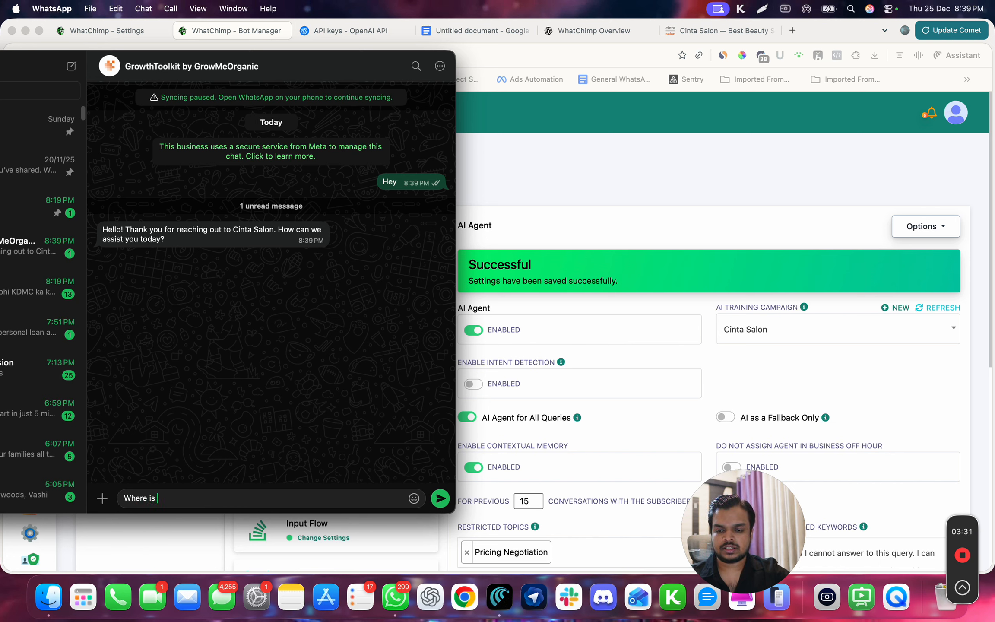
{"action": "type", "text": "Cinta Salon"}
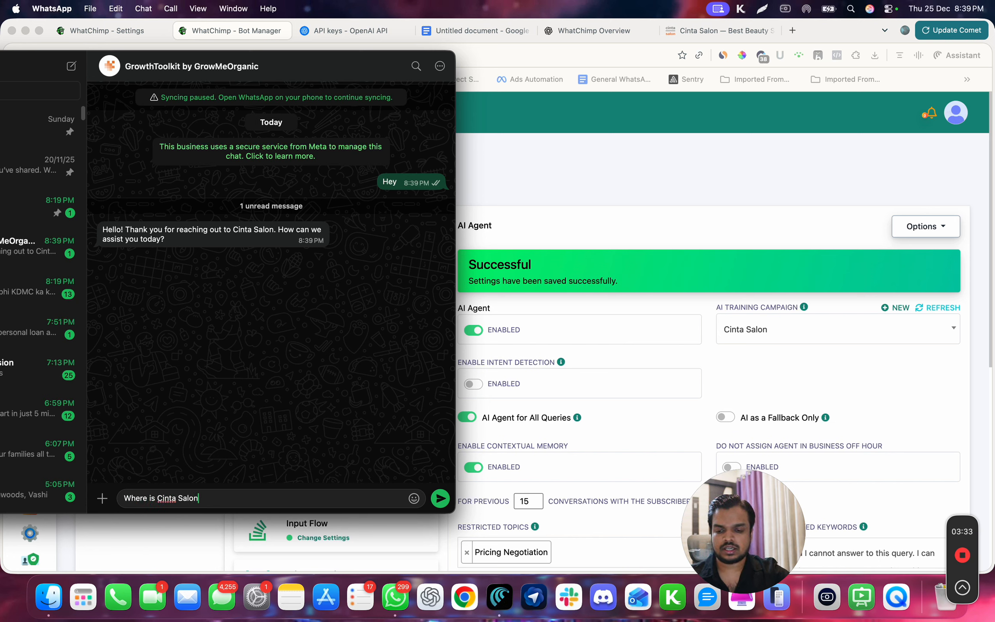
{"action": "type", "text": " located?"}
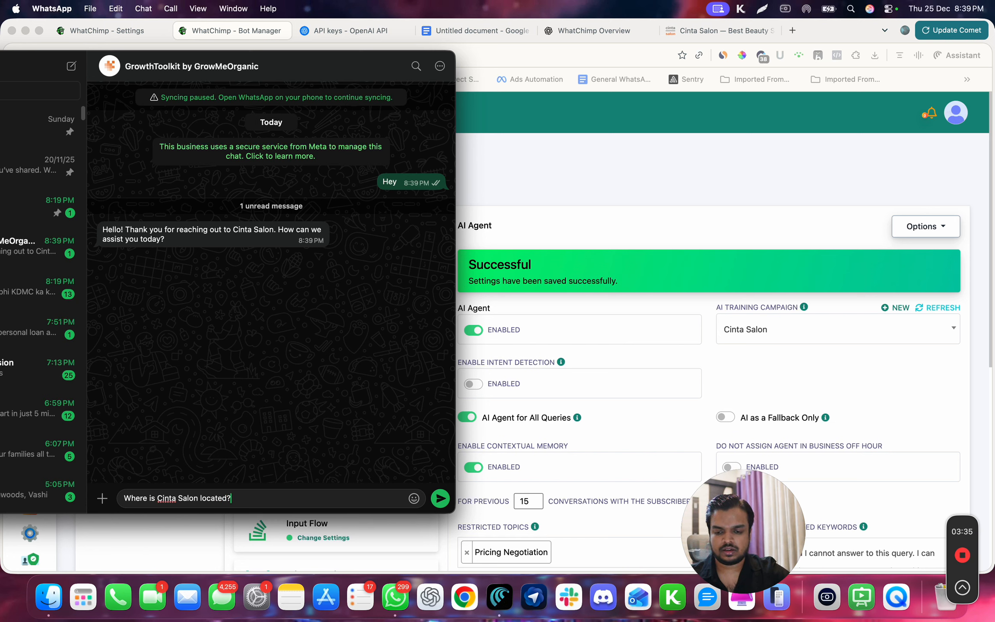
{"action": "key", "text": "Return"}
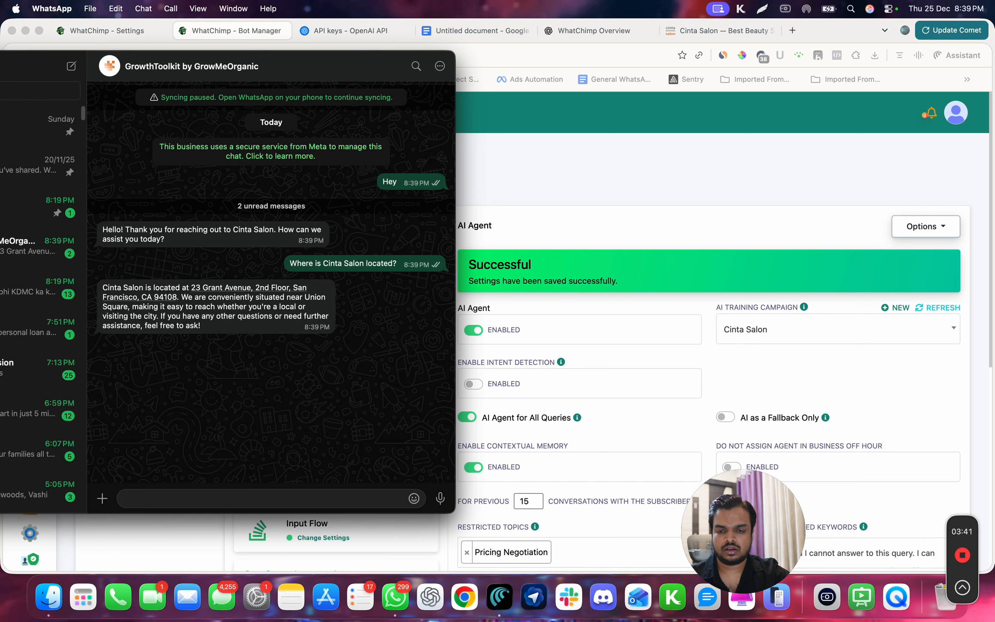
Send the bot the question "What services do you offer?" and read its full reply
{"action": "triple_click", "coordinate": [133, 287]}
{"action": "left_click", "coordinate": [247, 496]}
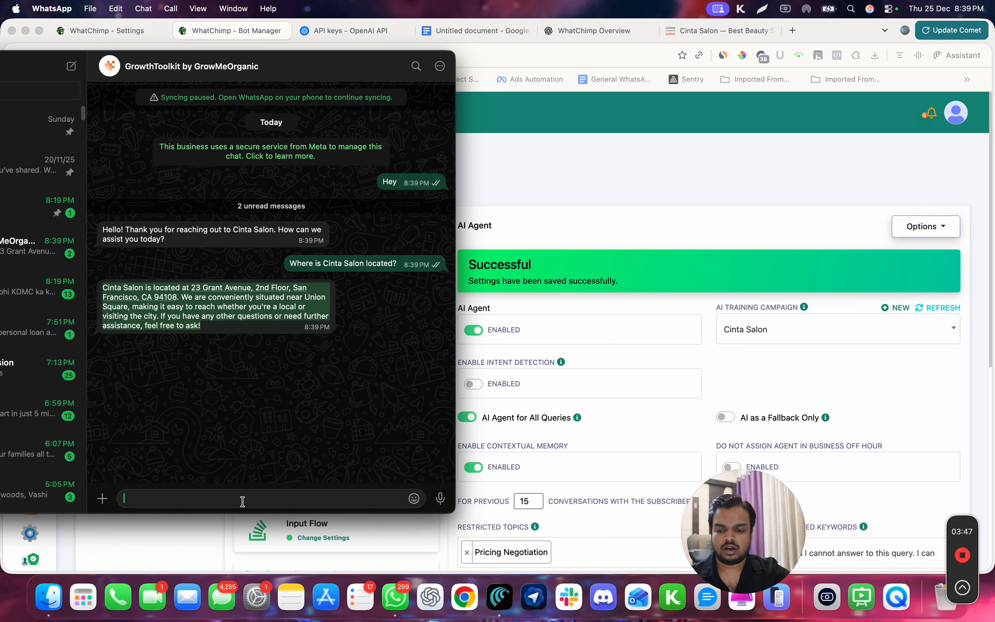
{"action": "type", "text": "What sr"}
{"action": "key", "text": "BackSpace"}
{"action": "type", "text": "ervices od"}
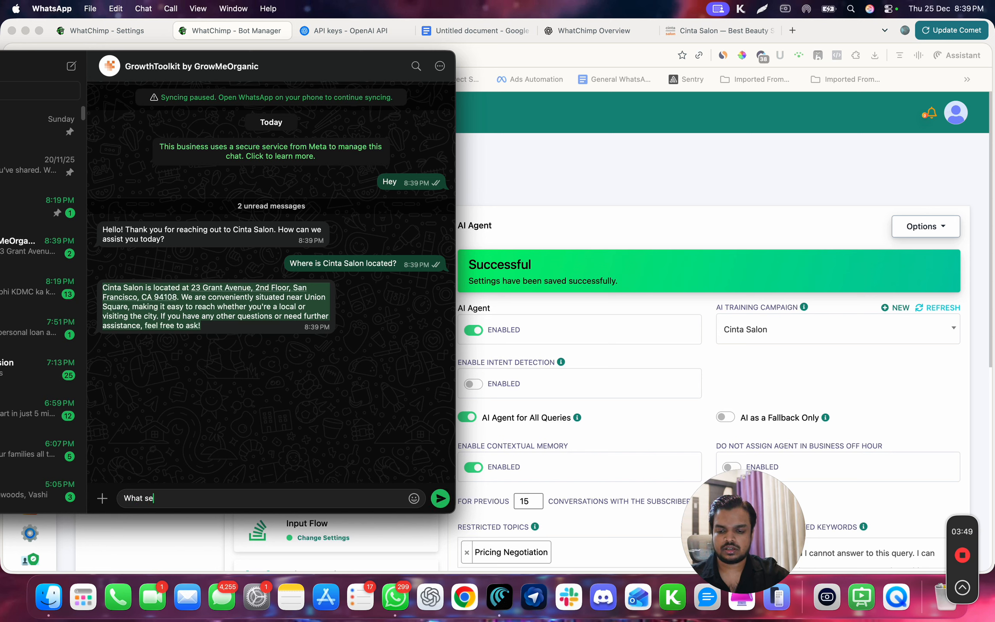
{"action": "key", "text": "BackSpace"}
{"action": "key", "text": "BackSpace"}
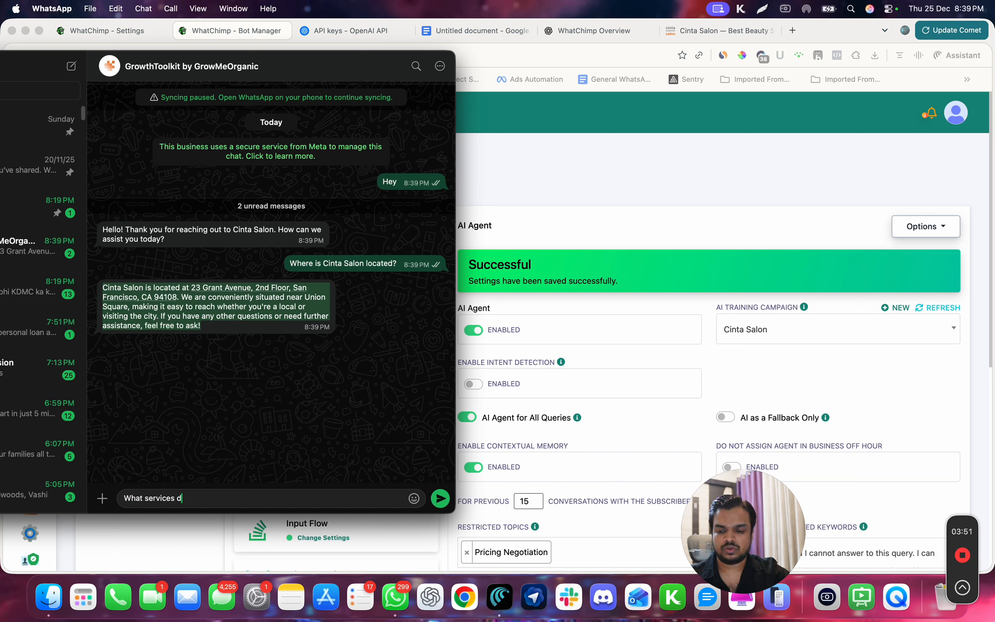
{"action": "type", "text": "do you offer?"}
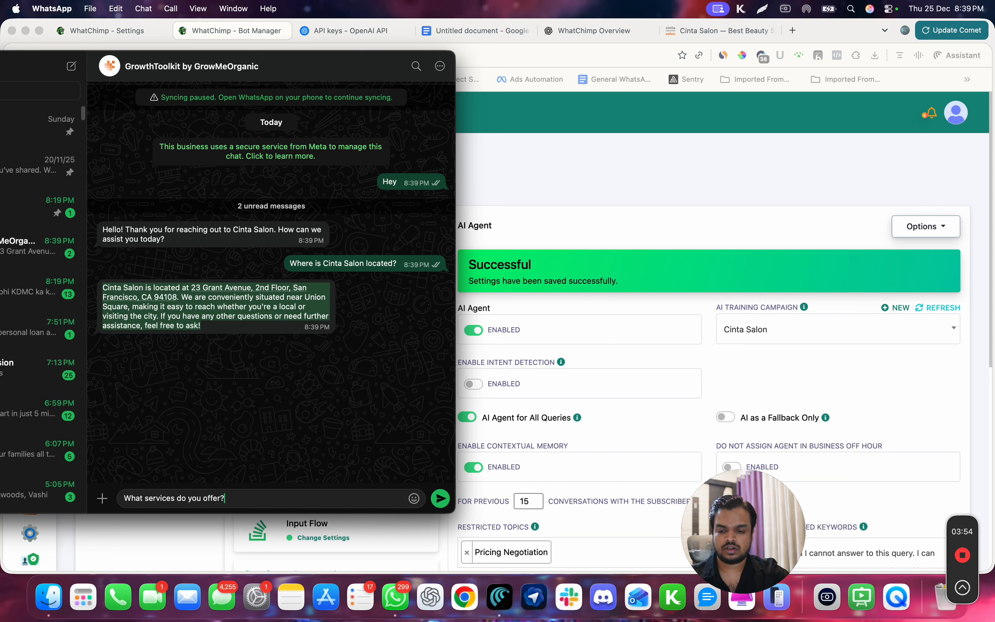
{"action": "key", "text": "Return"}
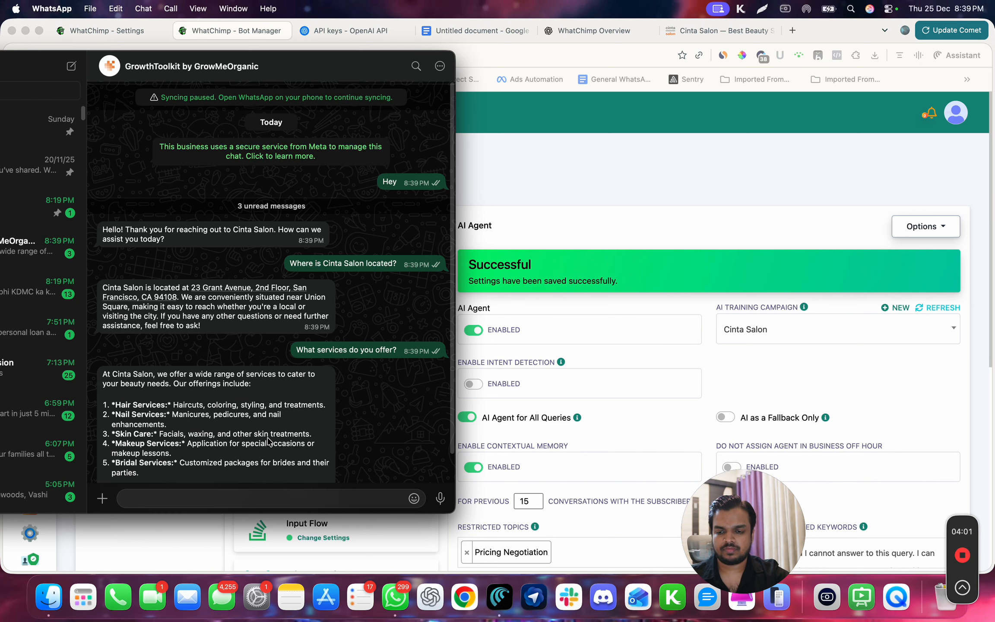
{"action": "scroll", "coordinate": [268, 440], "scroll_direction": "down", "scroll_amount": 2}
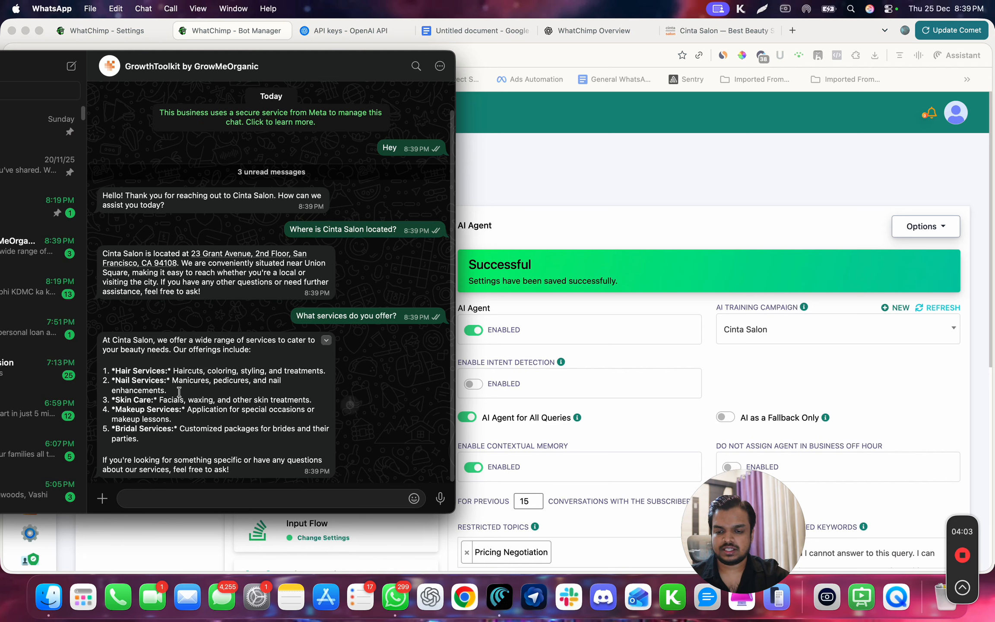
Ask the bot "Do you have Spa treatment?" in the same chat and read its answer
{"action": "left_click", "coordinate": [213, 501]}
{"action": "type", "text": "Do you"}
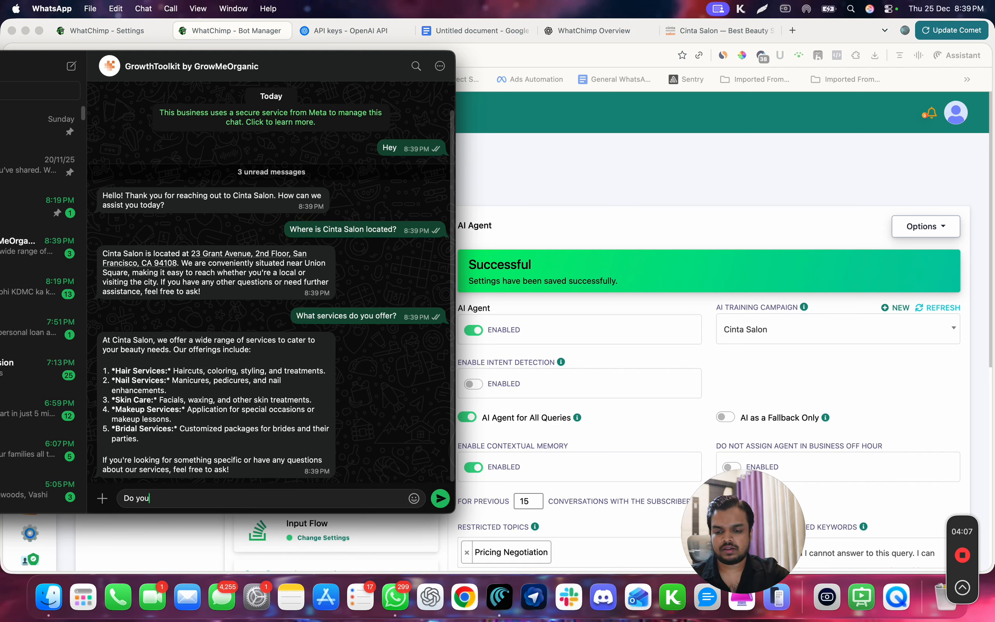
{"action": "type", "text": " have"}
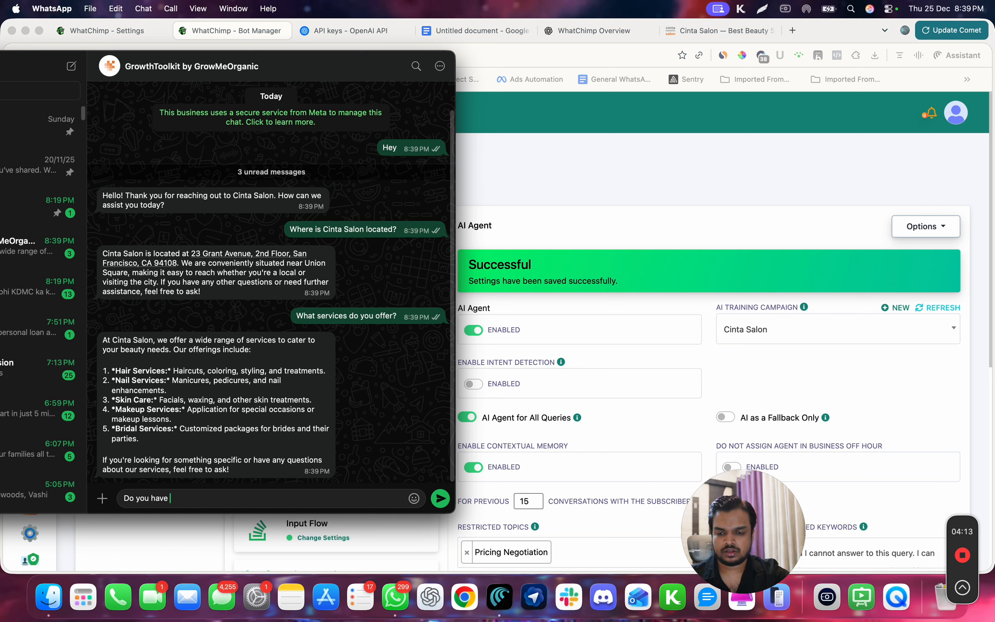
{"action": "type", "text": "Spa t"}
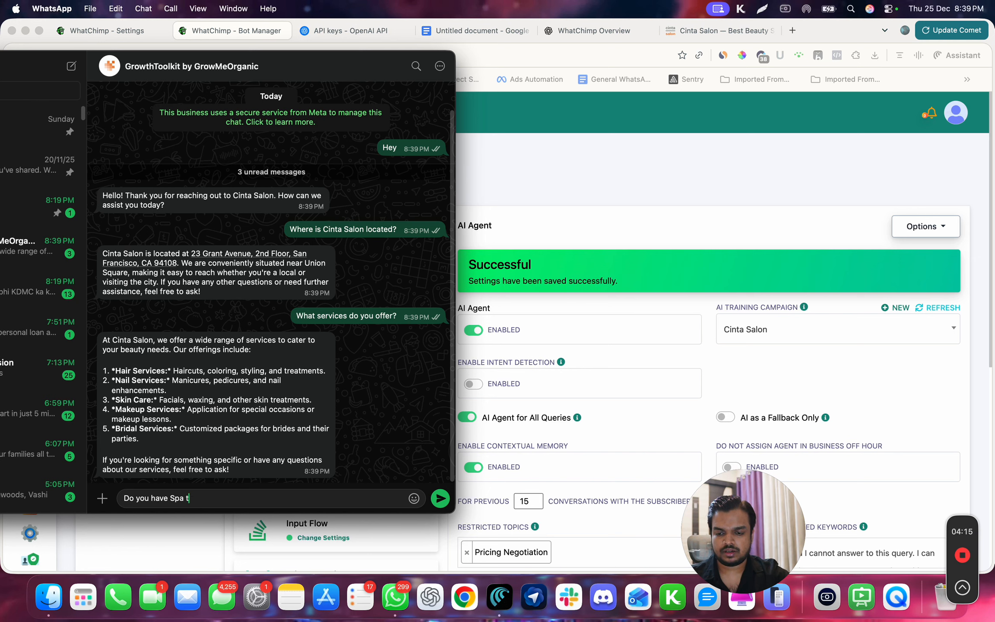
{"action": "type", "text": "reatment?"}
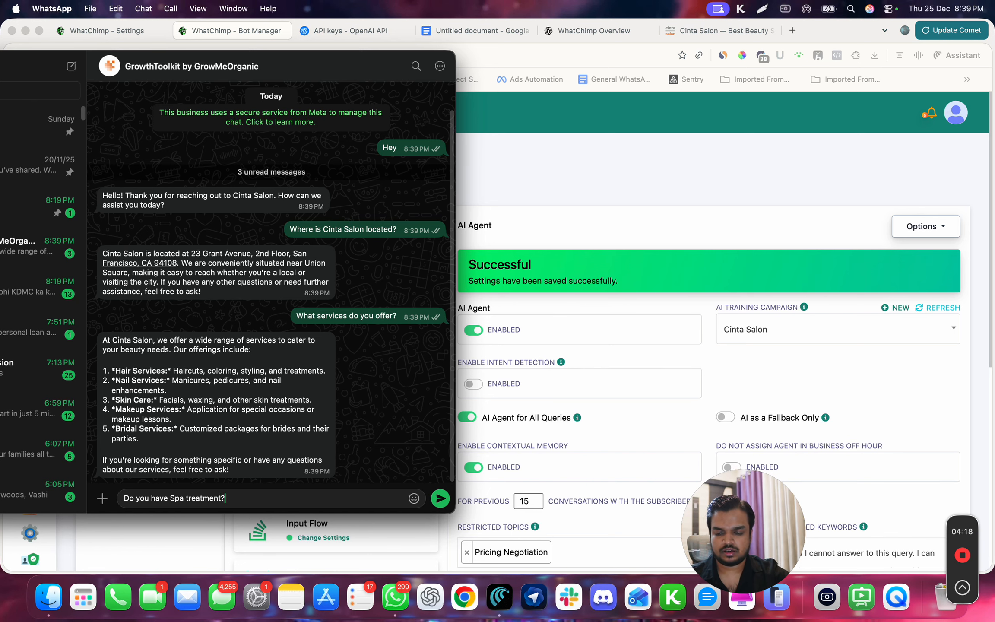
{"action": "key", "text": "Return"}
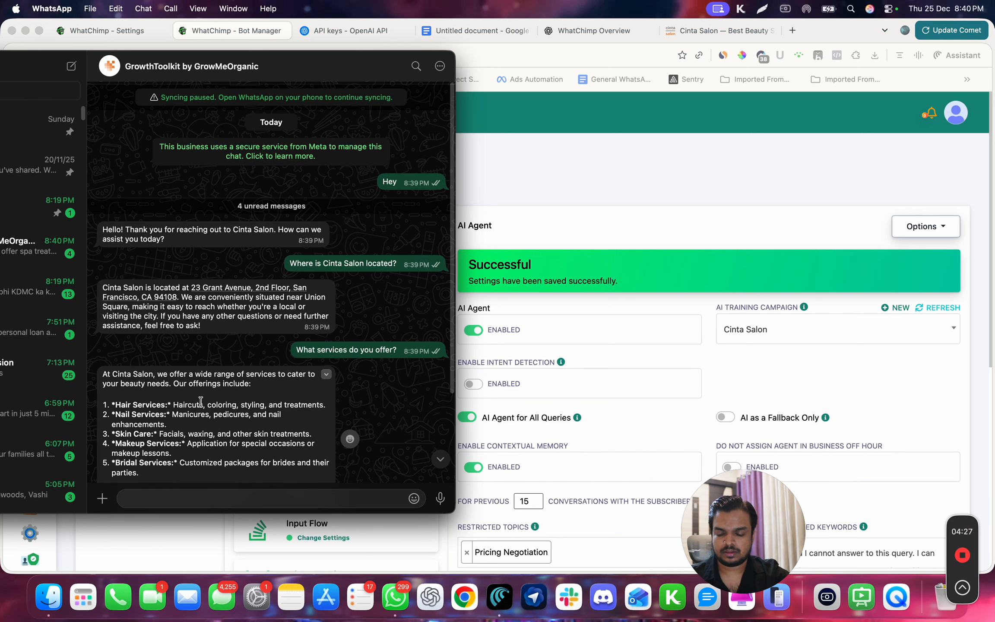
{"action": "scroll", "coordinate": [215, 445], "scroll_direction": "down", "scroll_amount": 5}
{"action": "scroll", "coordinate": [217, 449], "scroll_direction": "down", "scroll_amount": 2}
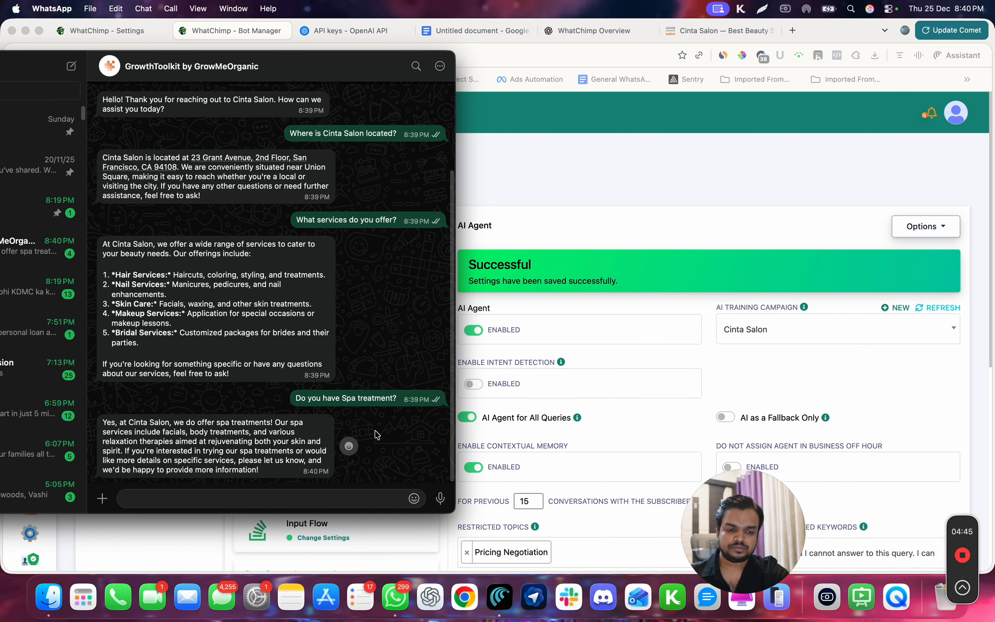
Review the AI Agent settings in WhatChimp down to the restricted topics and reasoning level
{"action": "scroll", "coordinate": [514, 348], "scroll_direction": "down", "scroll_amount": 3}
{"action": "scroll", "coordinate": [515, 348], "scroll_direction": "down", "scroll_amount": 2}
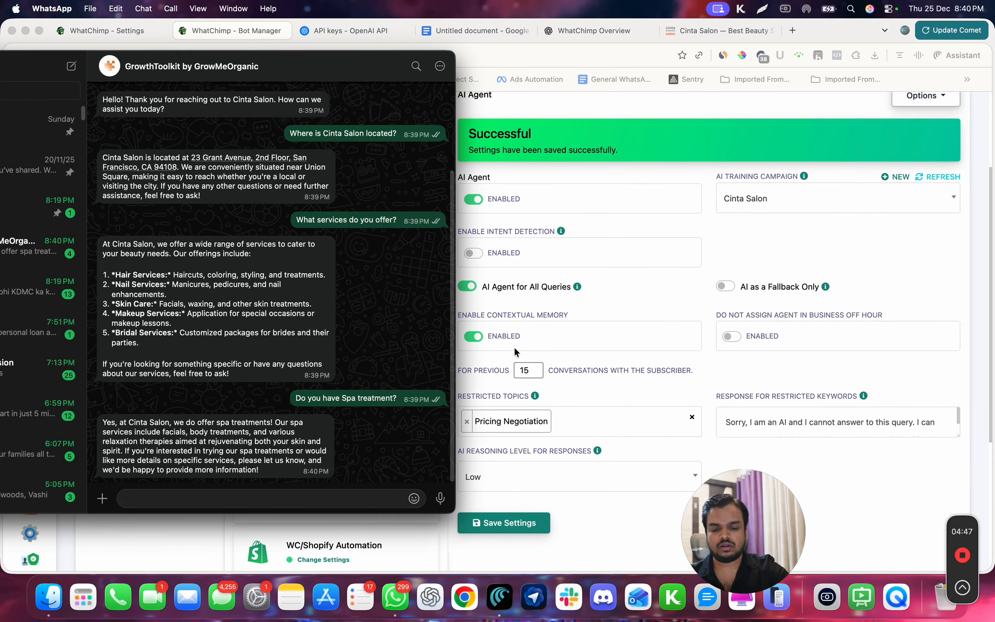